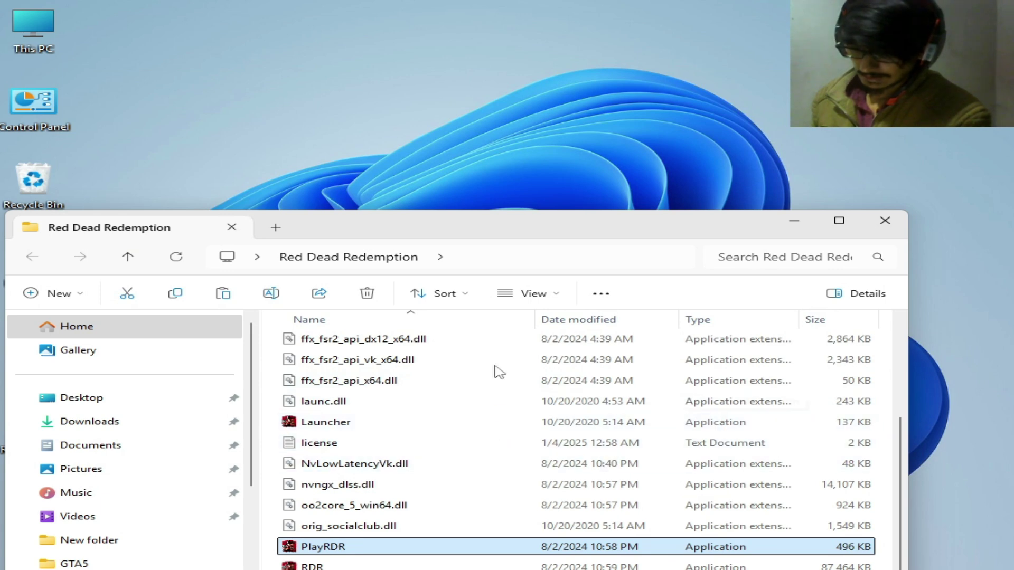
Make PlayRDR run as administrator without fullscreen optimizations, close its folder, and paste the NVIDIA installer onto the desktop
drag(534, 226, 571, 120)
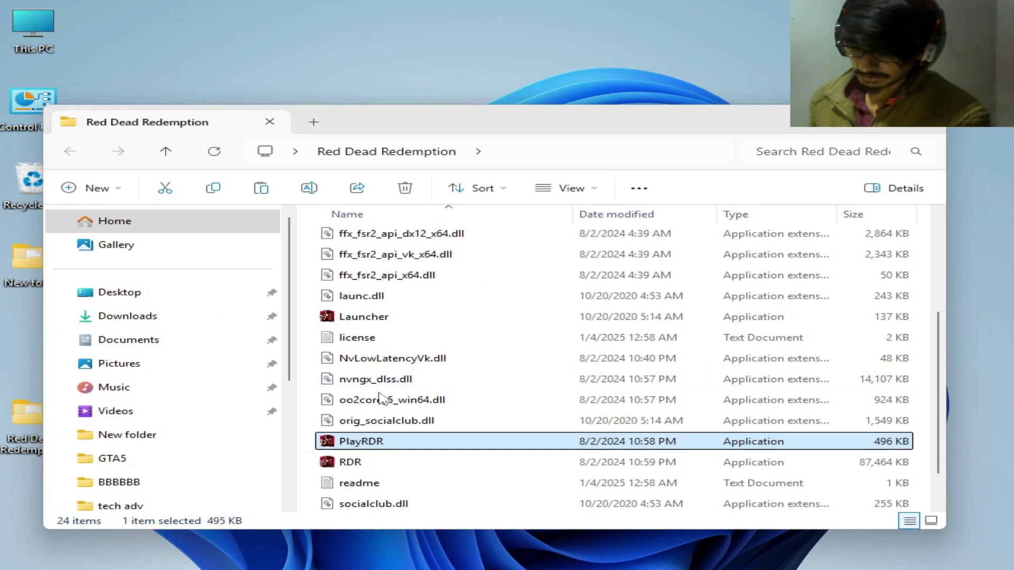
right_click(368, 449)
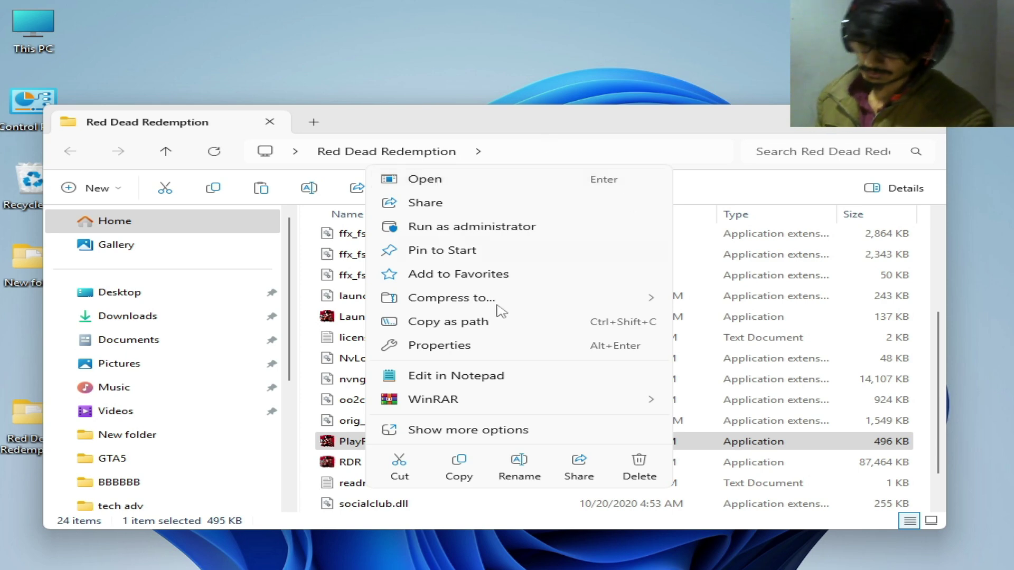
click(465, 345)
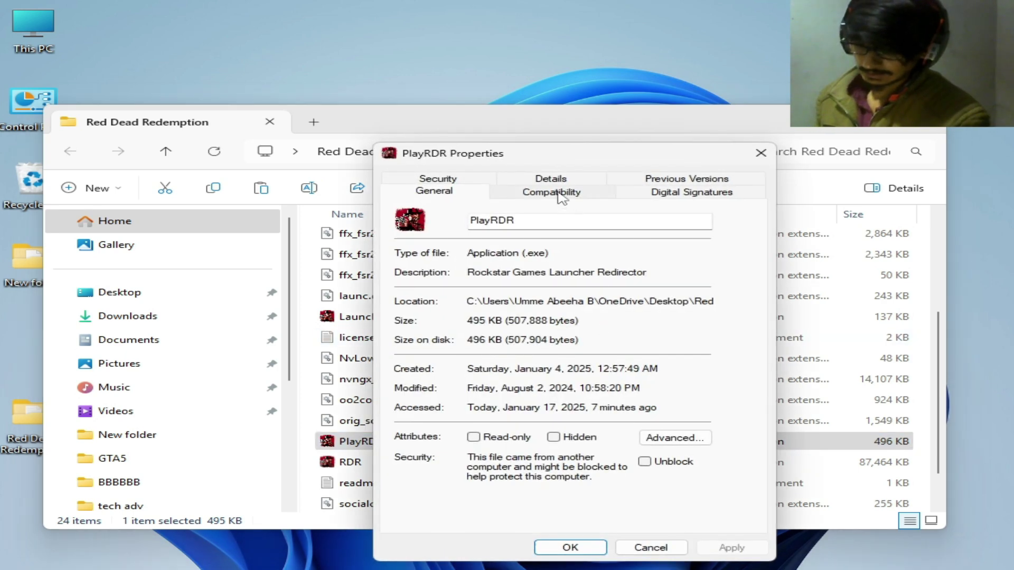
click(561, 199)
click(409, 292)
click(410, 292)
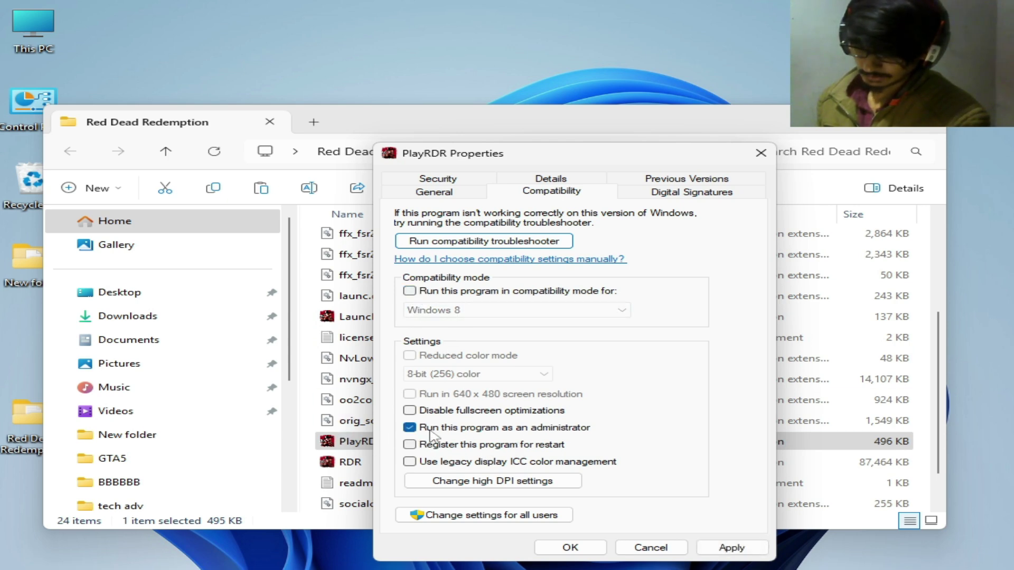
click(729, 548)
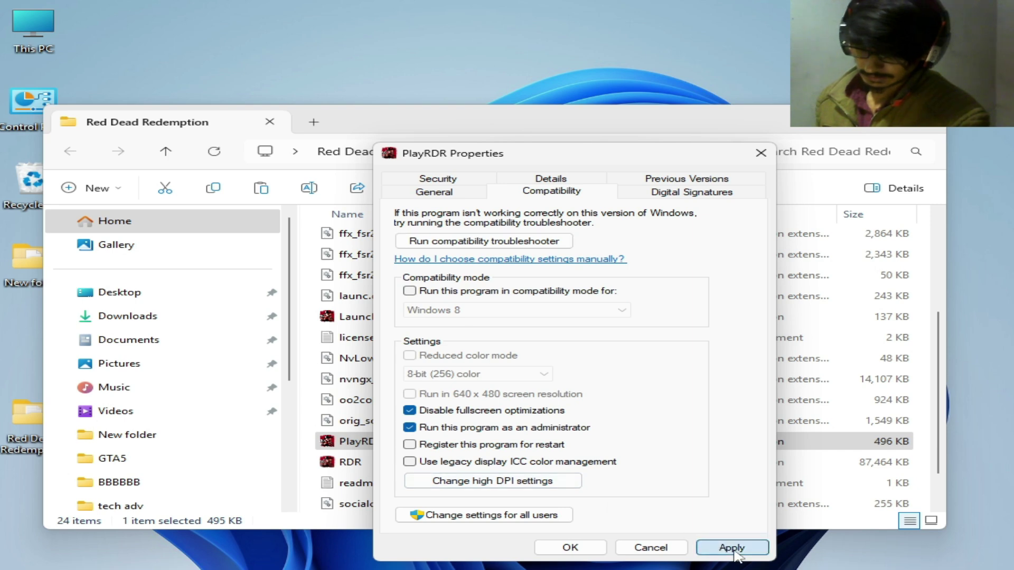
click(570, 549)
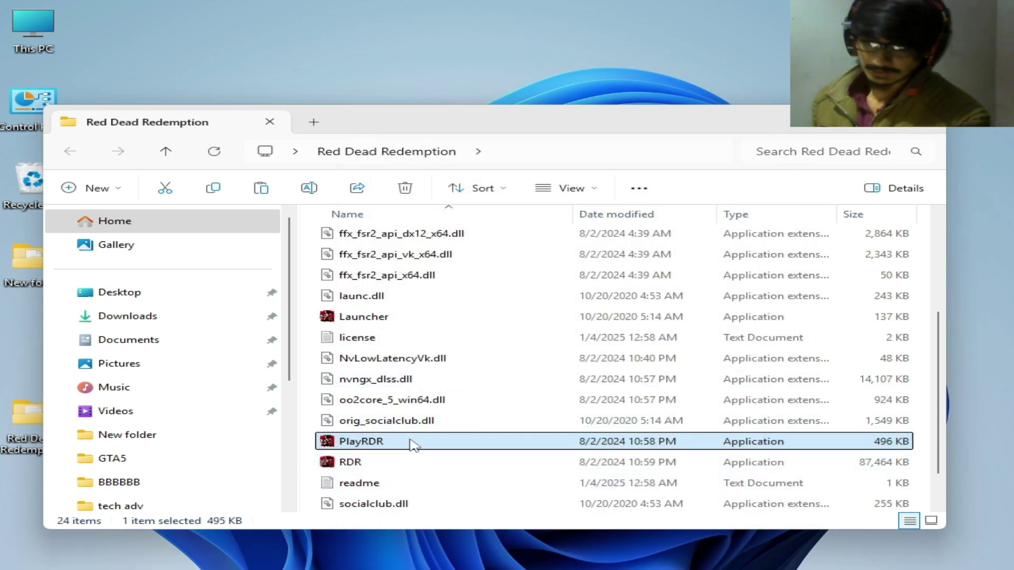
click(917, 127)
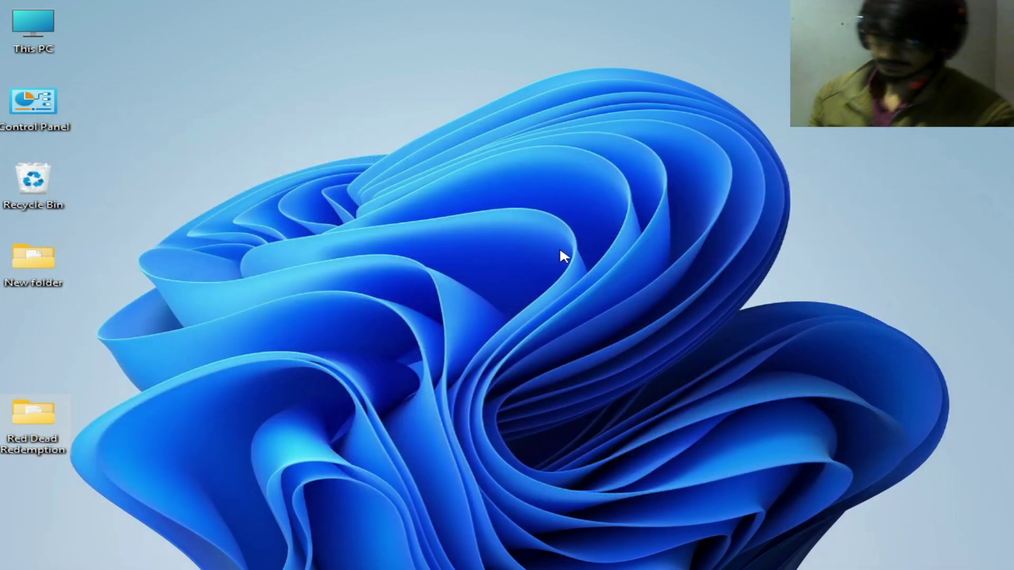
key(ctrl+v)
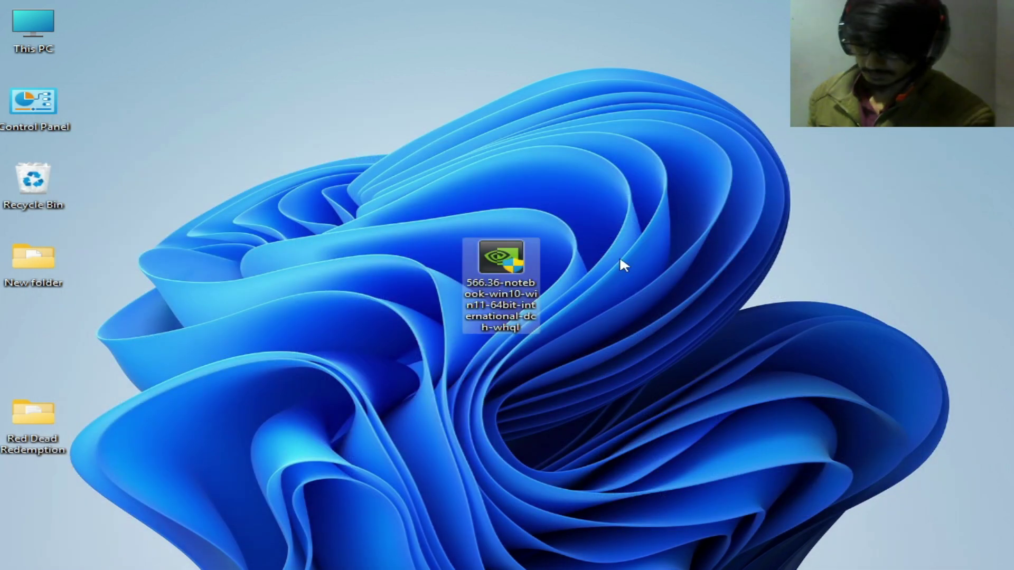
Run the NVIDIA installer as administrator for a custom clean install of driver 566.36 only, without the NVIDIA app
right_click(495, 273)
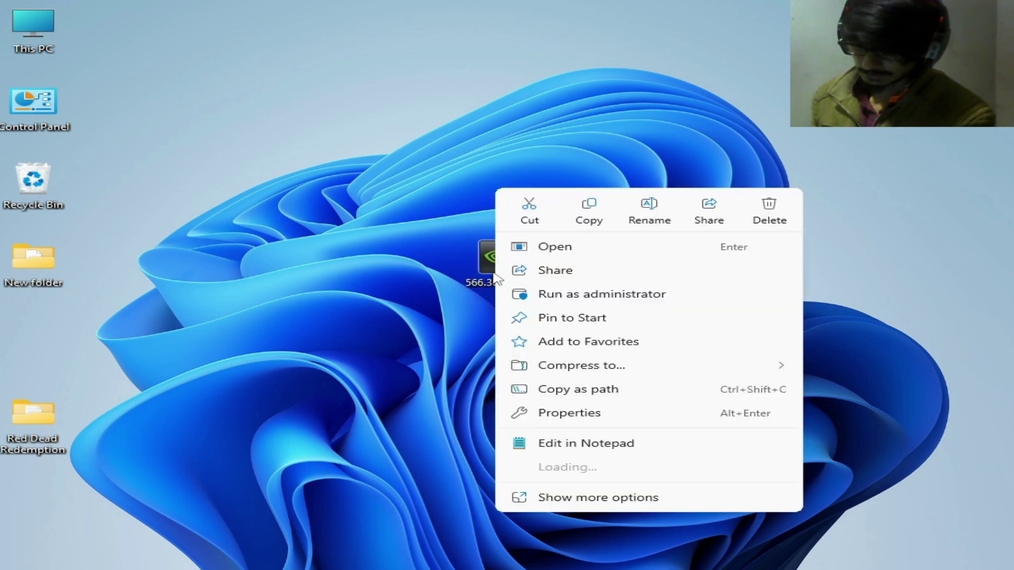
click(568, 294)
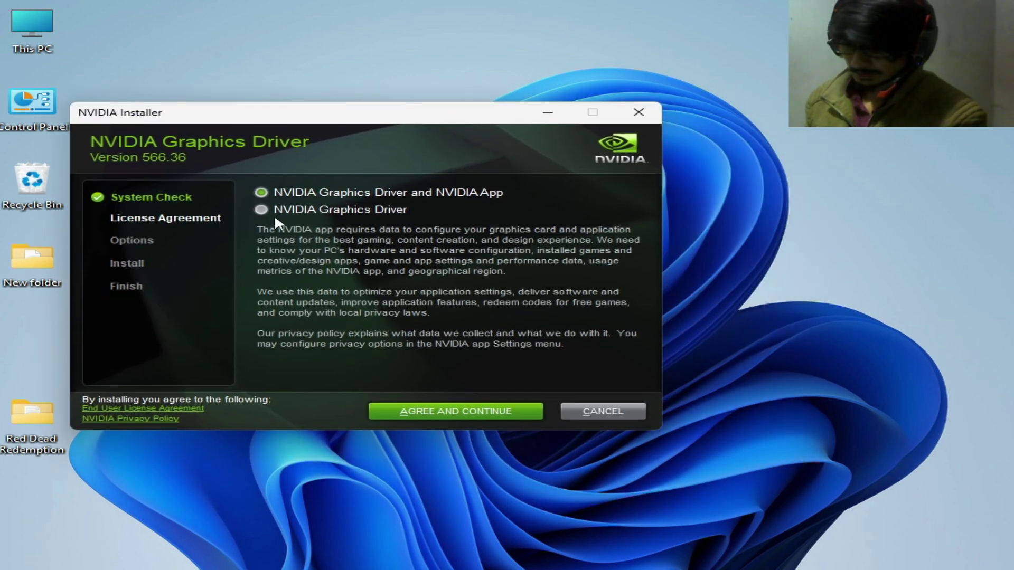
click(272, 212)
click(418, 411)
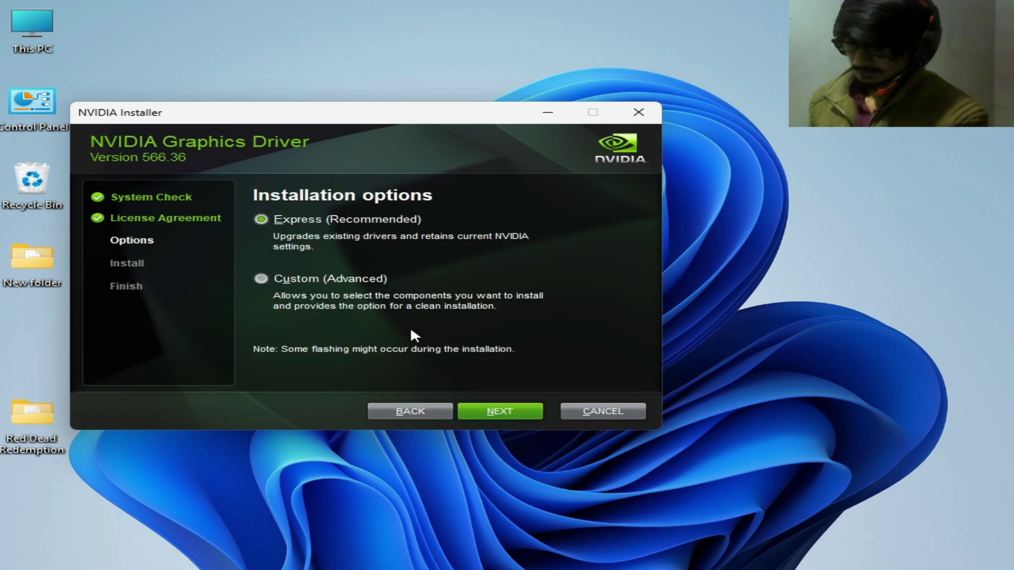
click(504, 415)
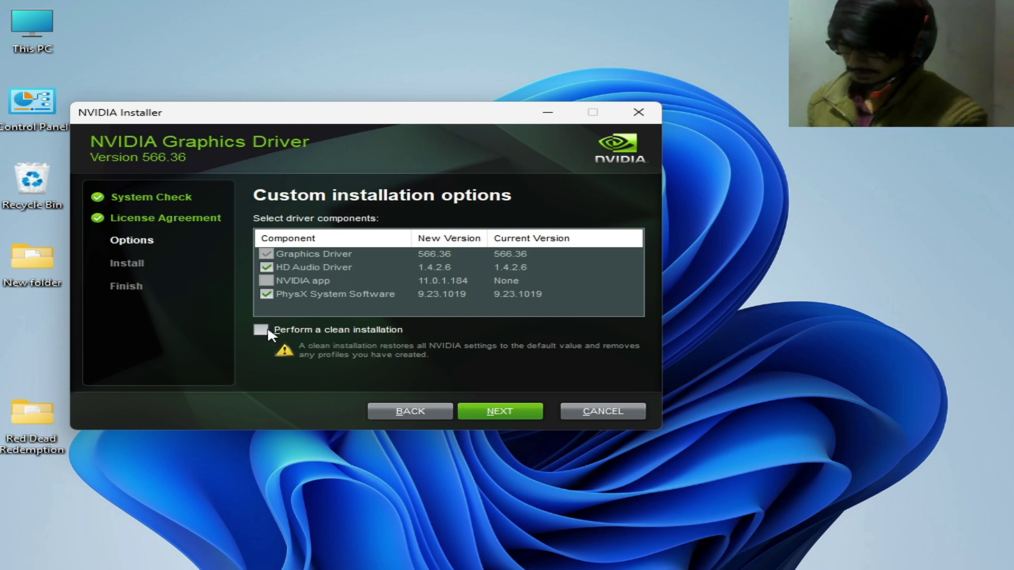
click(509, 412)
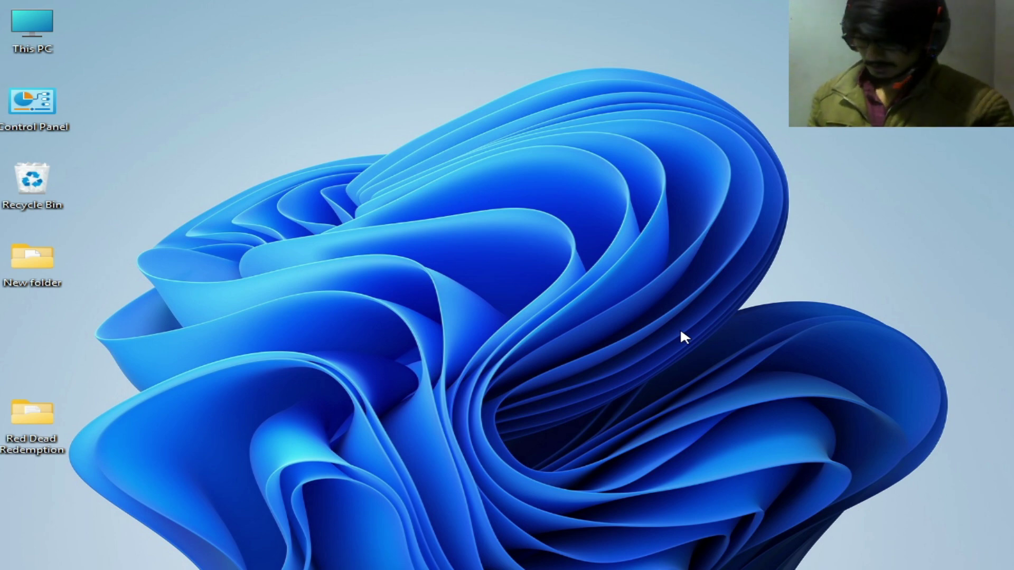
From Control Panel's category view, open Programs and Features and scroll to the Microsoft Visual C++ entries
double_click(16, 129)
click(871, 219)
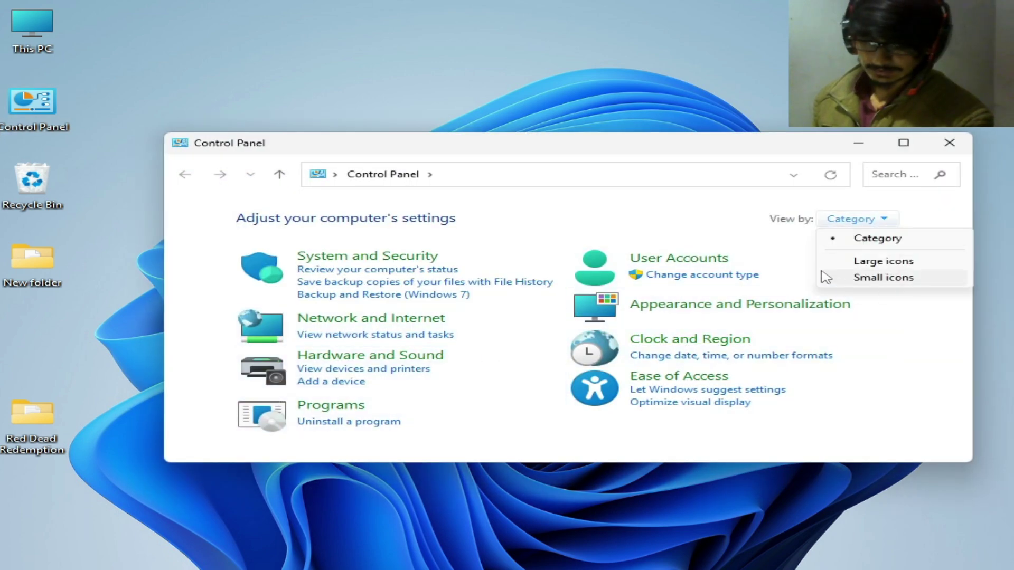
click(871, 238)
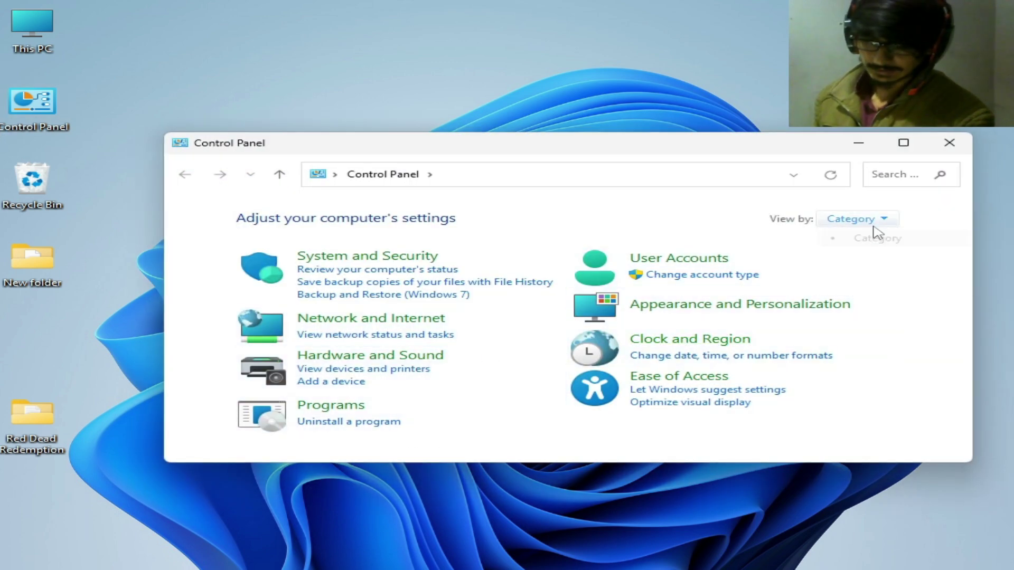
click(347, 422)
drag(967, 304, 968, 335)
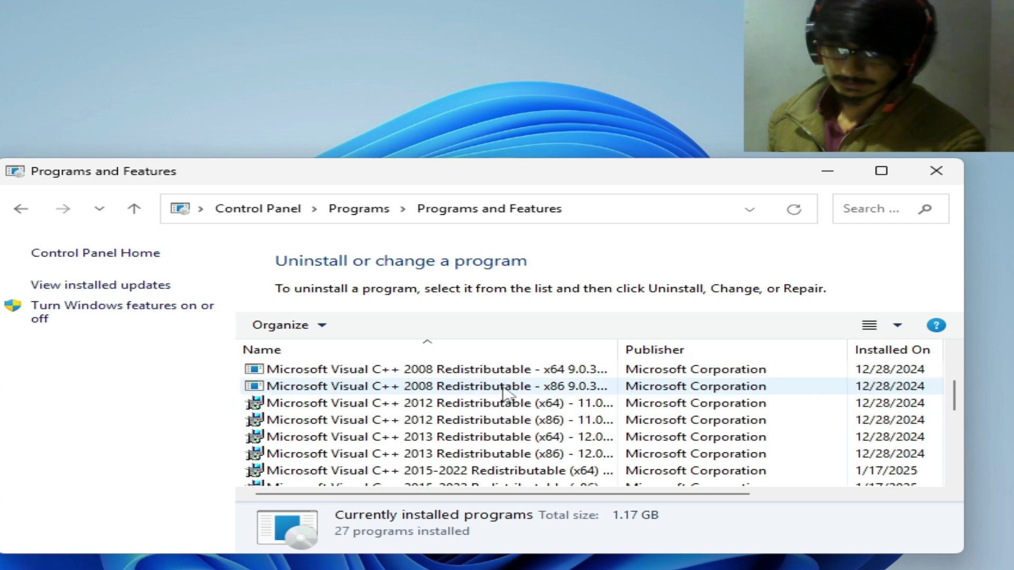
Uninstall the Visual C++ 2008 x64 and x86 redistributables
click(446, 371)
right_click(446, 371)
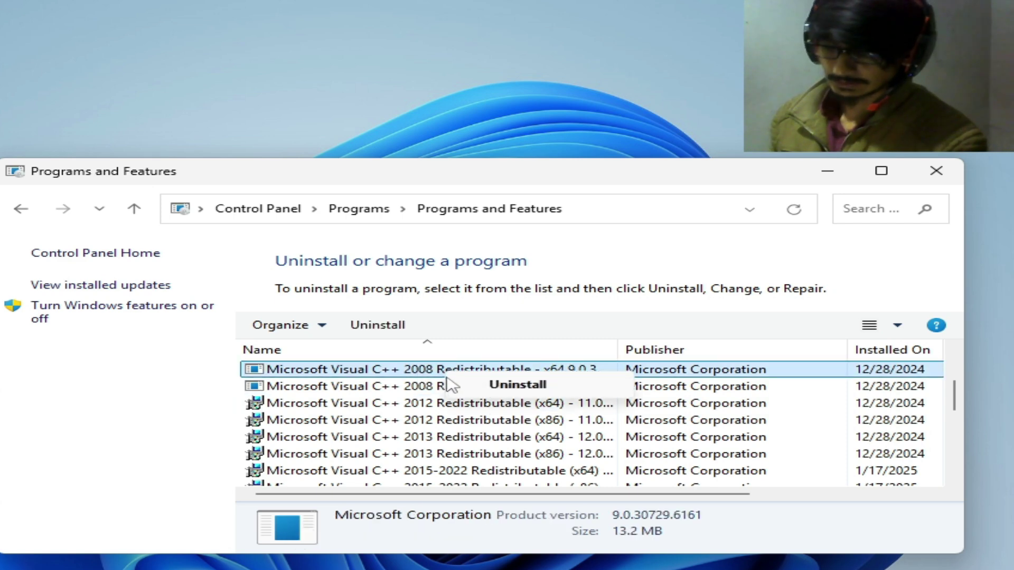
click(508, 387)
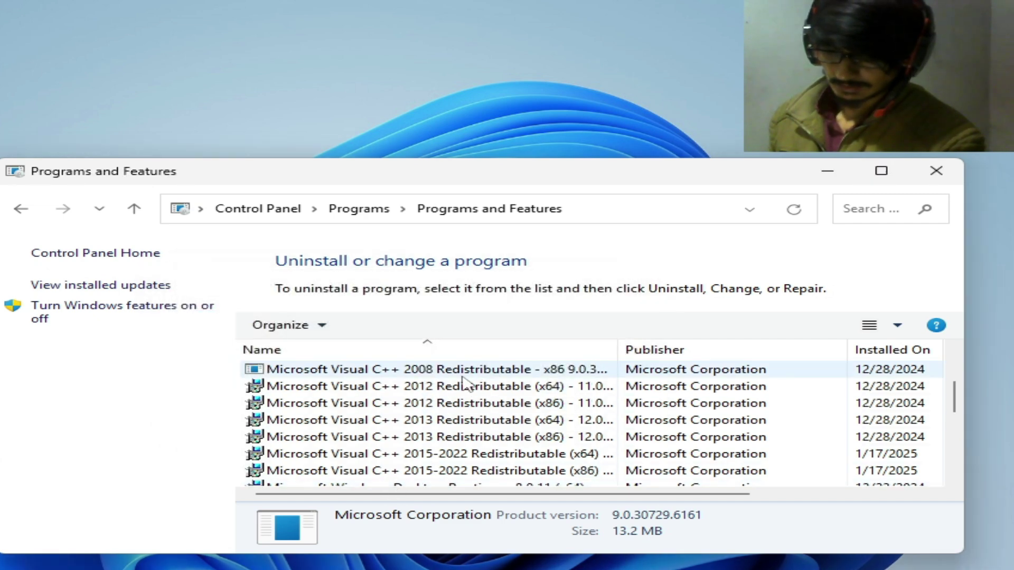
click(444, 375)
right_click(444, 376)
click(465, 383)
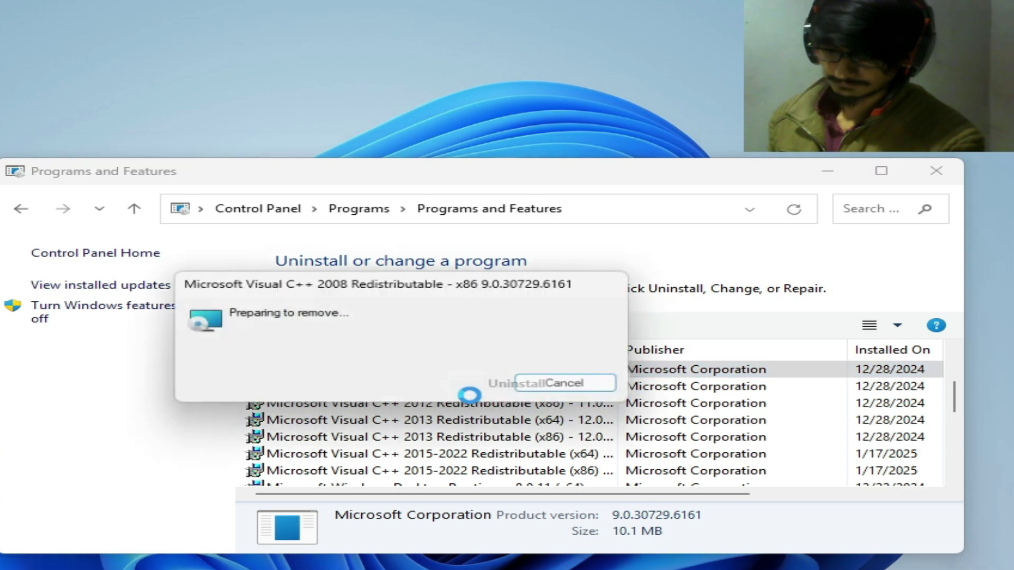
Uninstall the Visual C++ 2015-2022 x64 and x86 redistributables, then close Programs and Features
drag(957, 400, 957, 407)
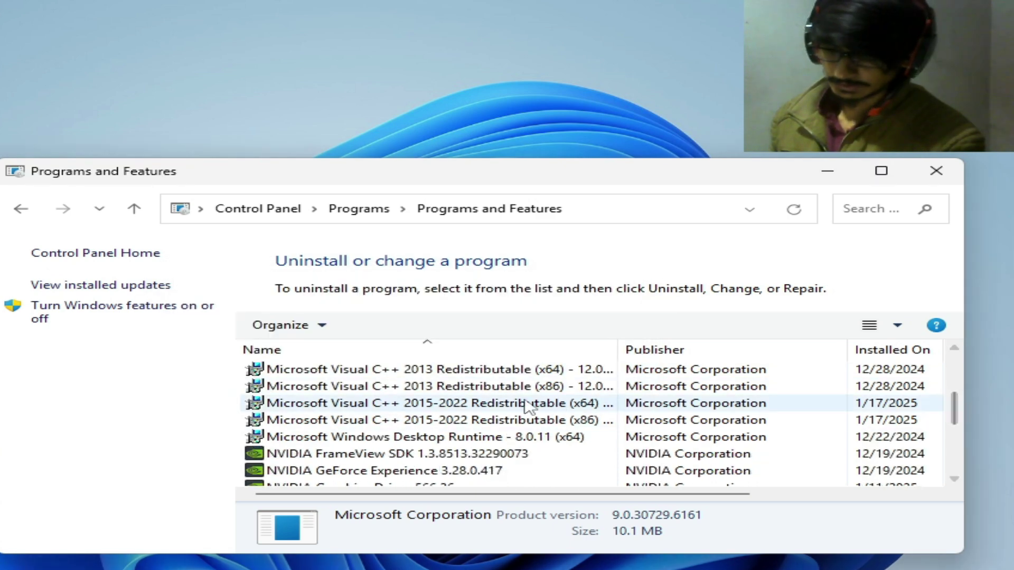
click(438, 407)
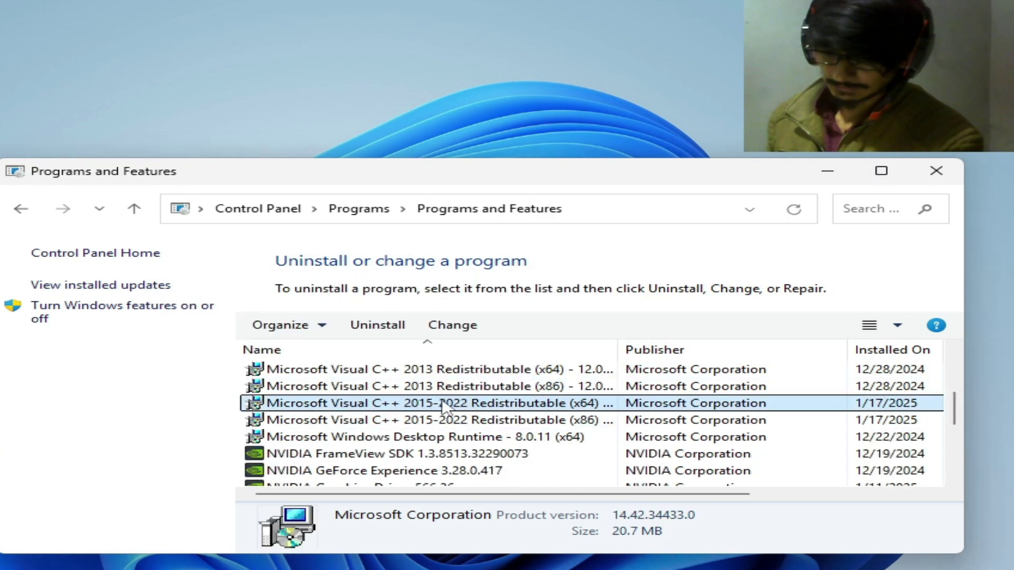
right_click(488, 408)
click(557, 417)
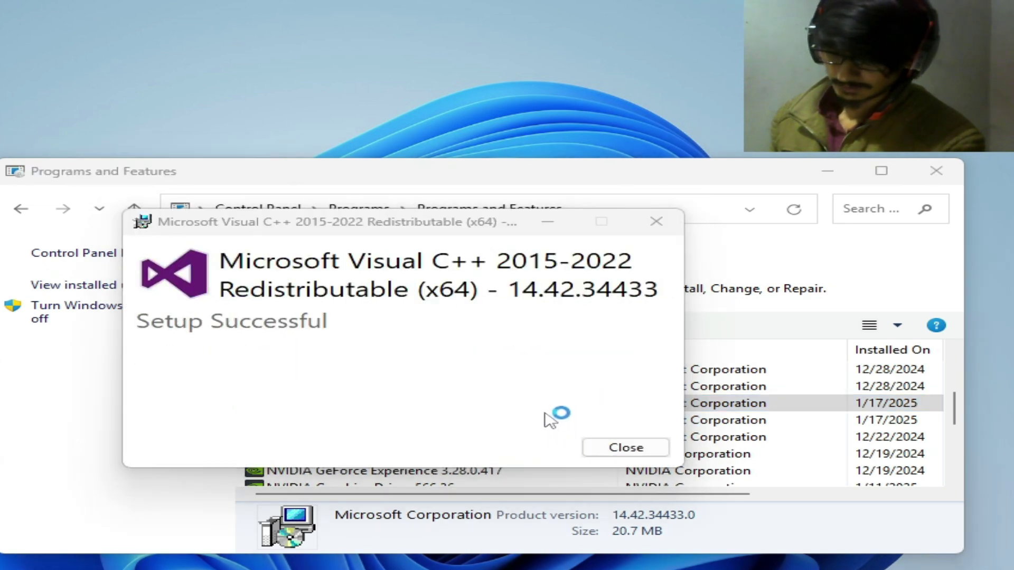
click(612, 446)
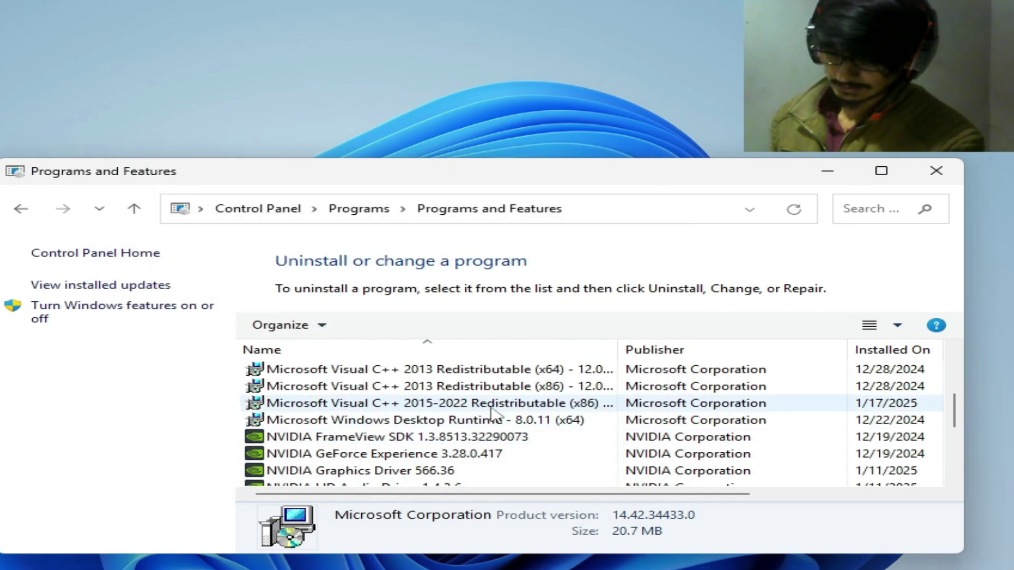
click(486, 407)
right_click(523, 408)
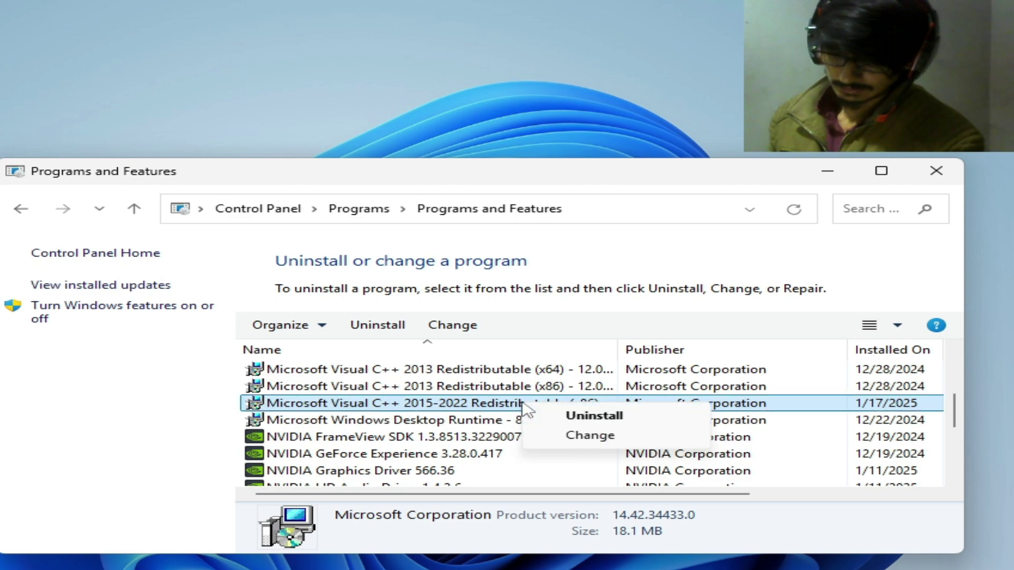
click(573, 416)
click(626, 446)
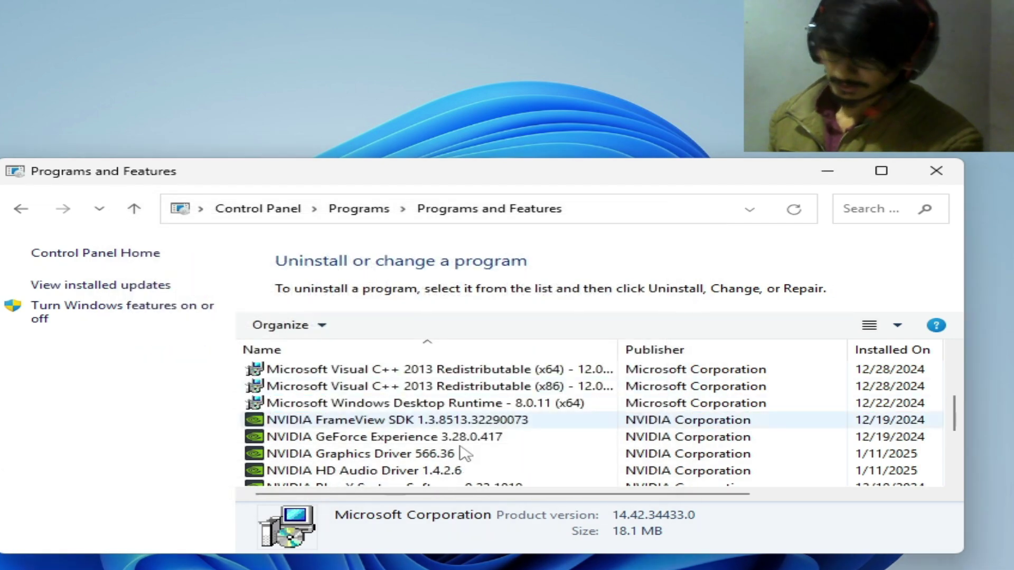
click(937, 170)
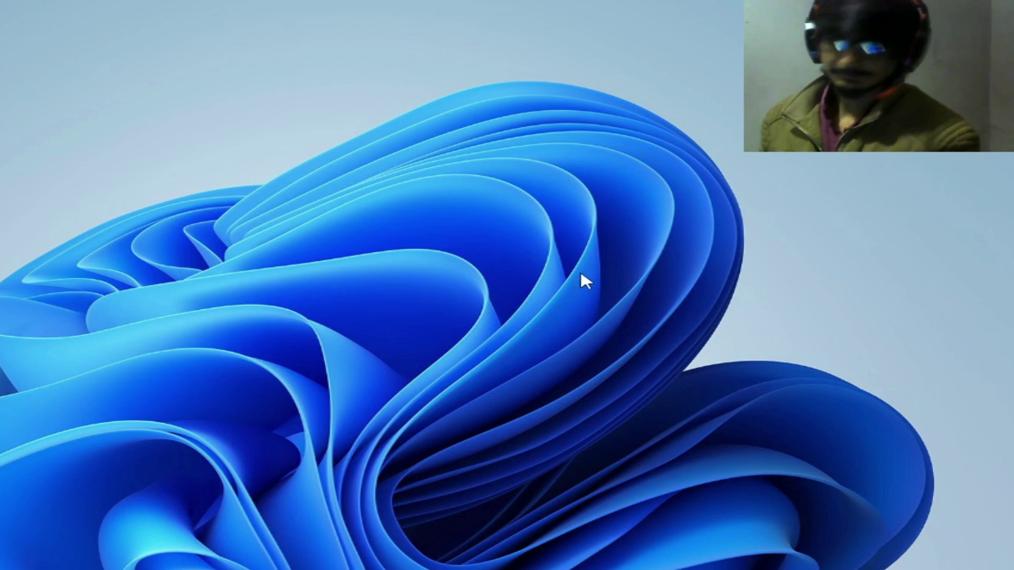
Open the 'new visual c ++' folder and select the vcredist_x64 installer
drag(584, 138, 212, 147)
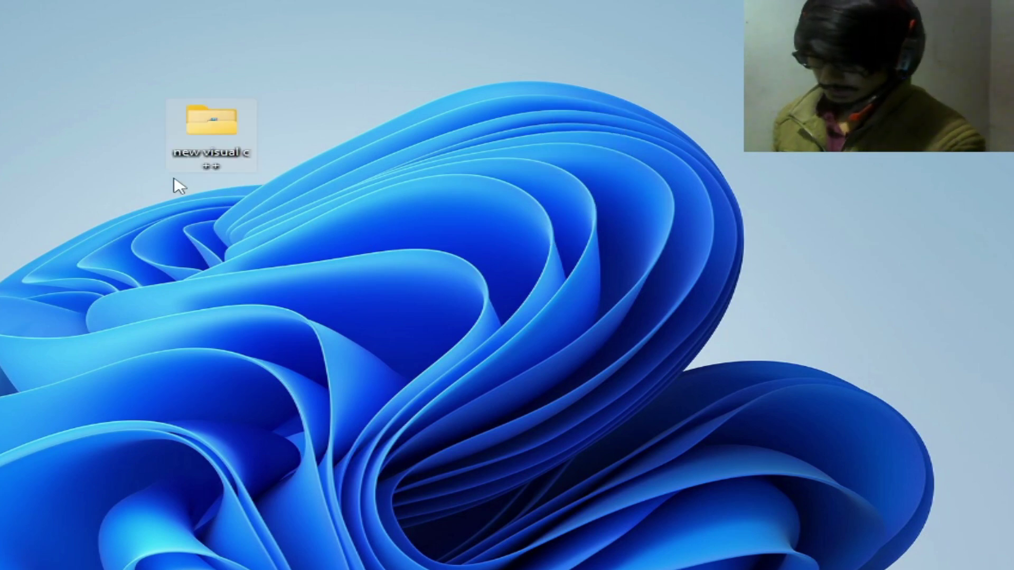
double_click(227, 149)
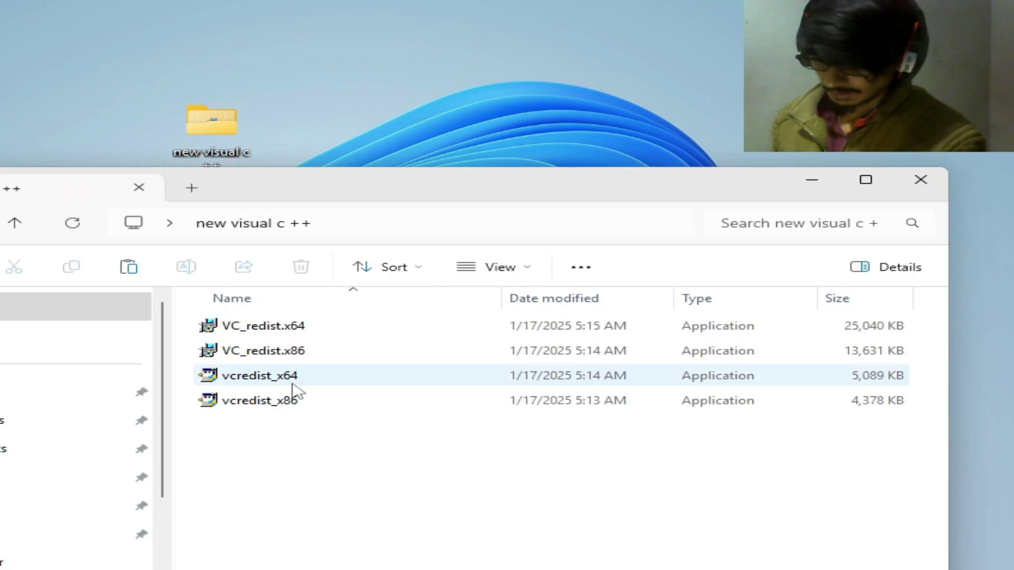
click(282, 384)
drag(448, 195, 463, 87)
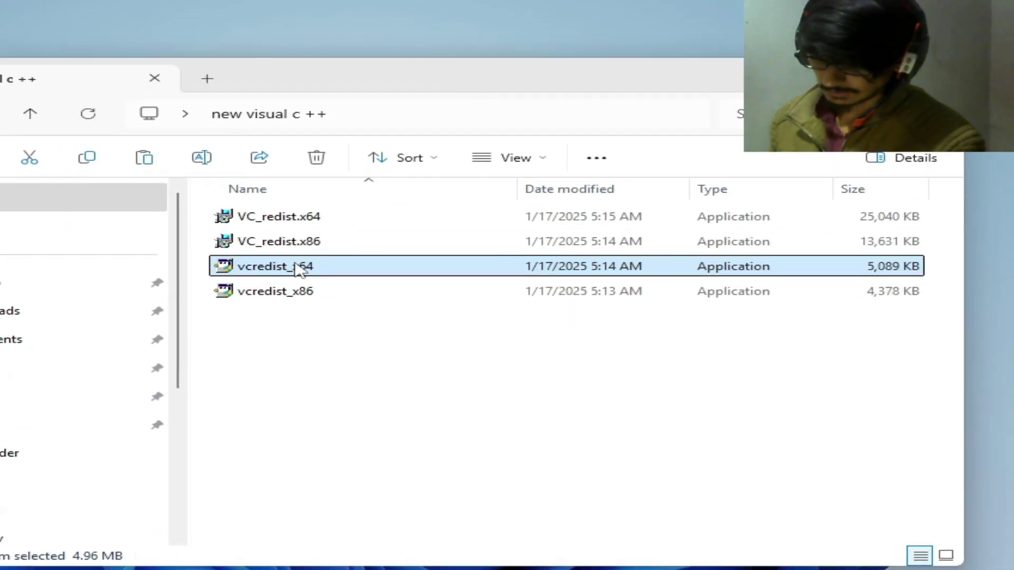
Run vcredist_x64 as administrator, accept the license, and install the Visual C++ 2008 Redistributable
right_click(283, 270)
click(280, 270)
right_click(280, 269)
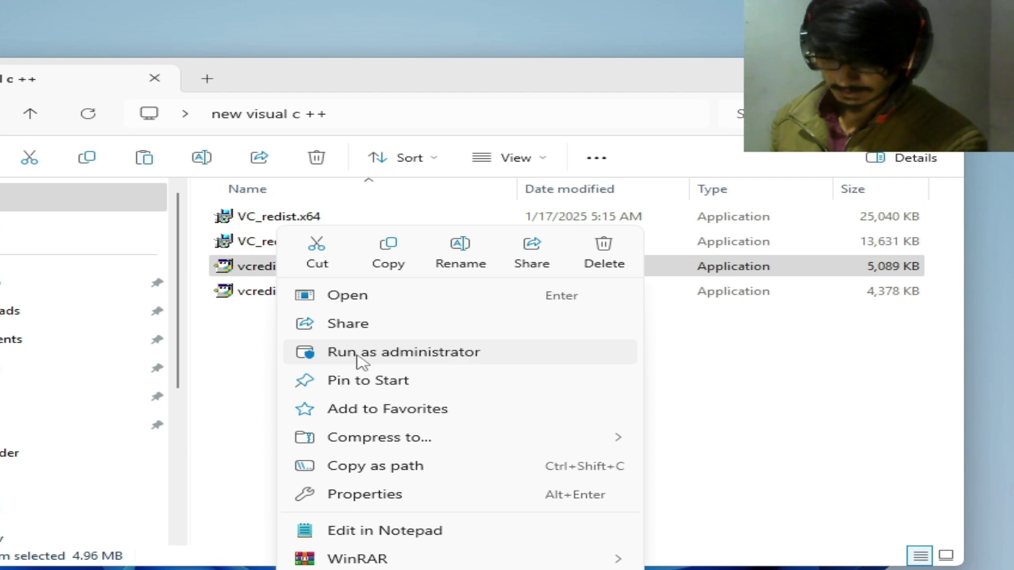
click(357, 353)
click(511, 521)
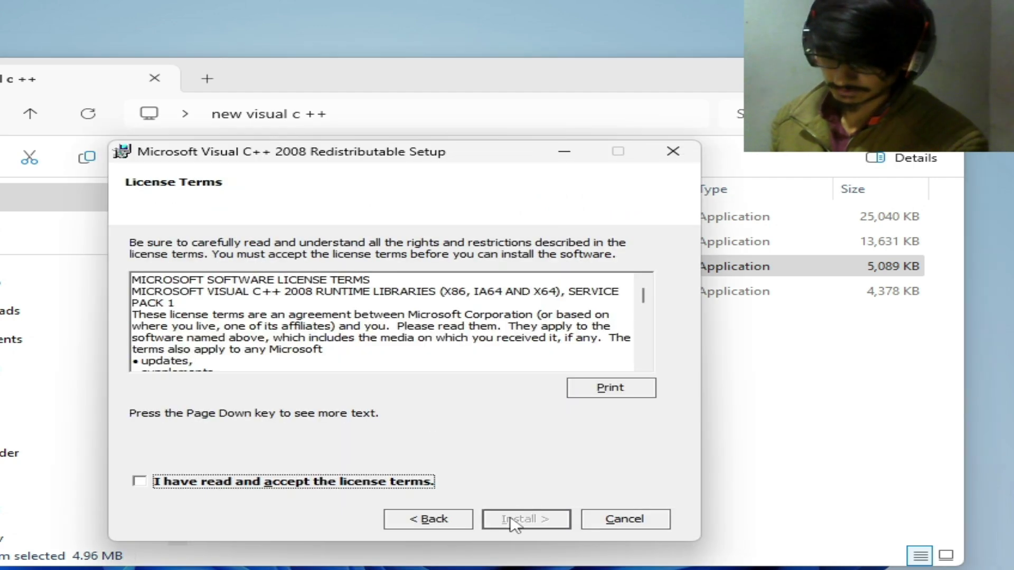
click(139, 482)
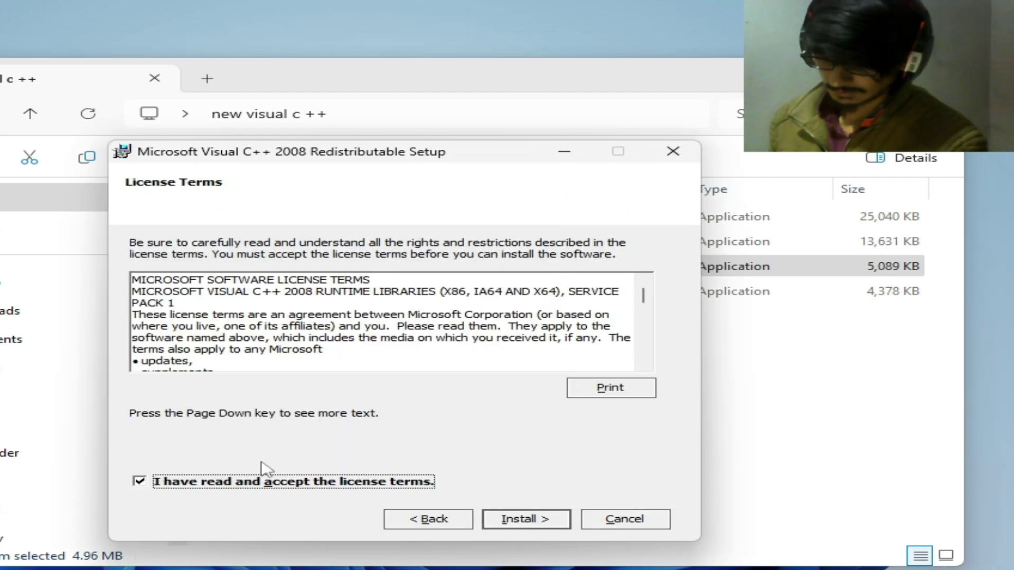
click(564, 521)
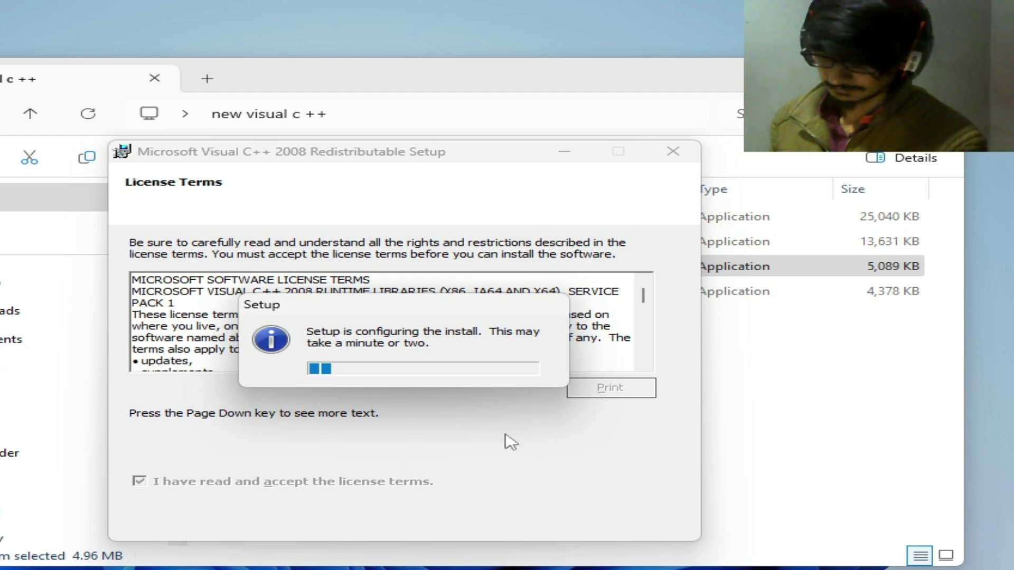
click(602, 523)
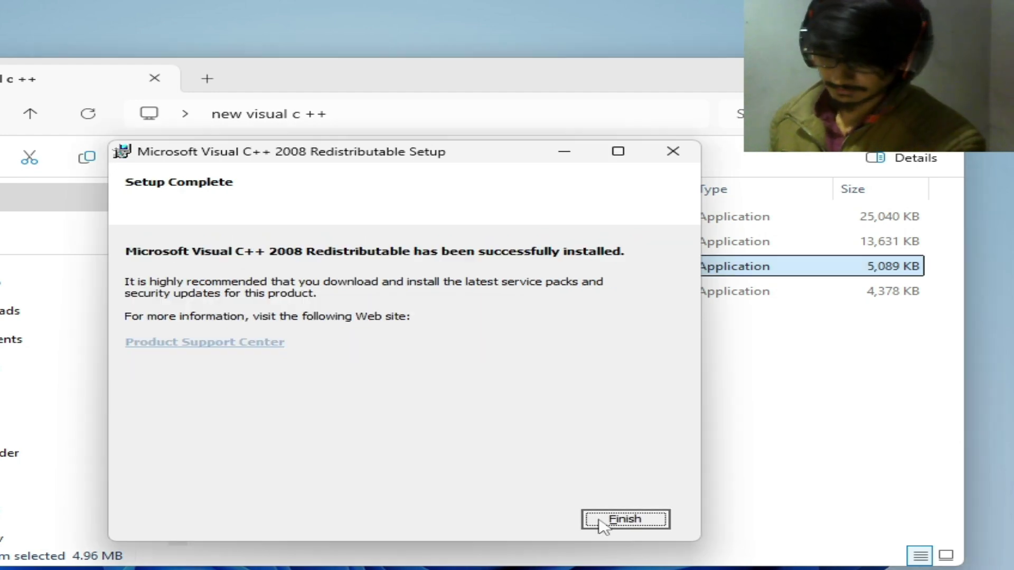
click(288, 302)
Run vcredist_x86 as administrator and install the Visual C++ 2008 x86 Redistributable, accepting the license
right_click(288, 302)
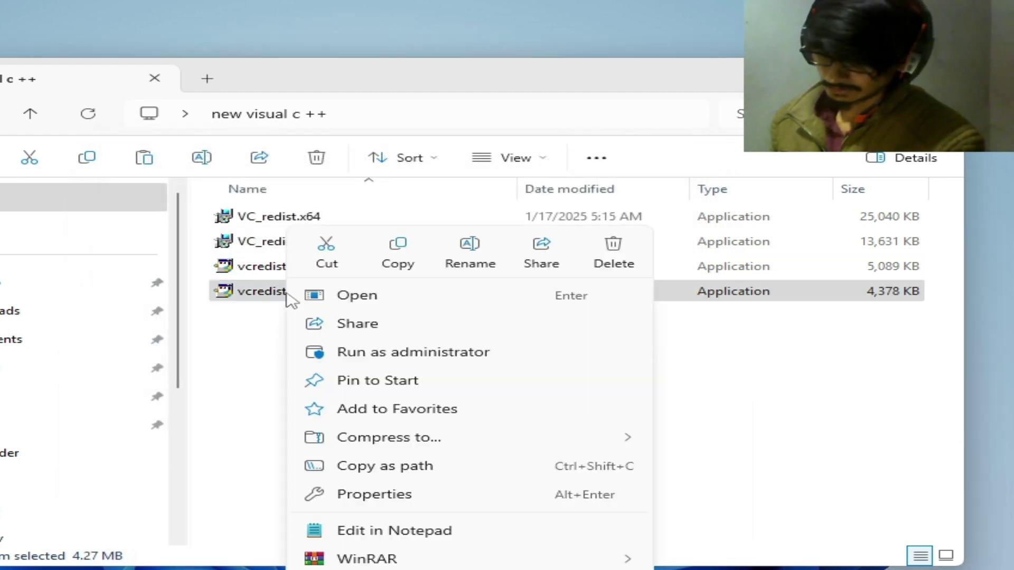
click(331, 354)
click(528, 521)
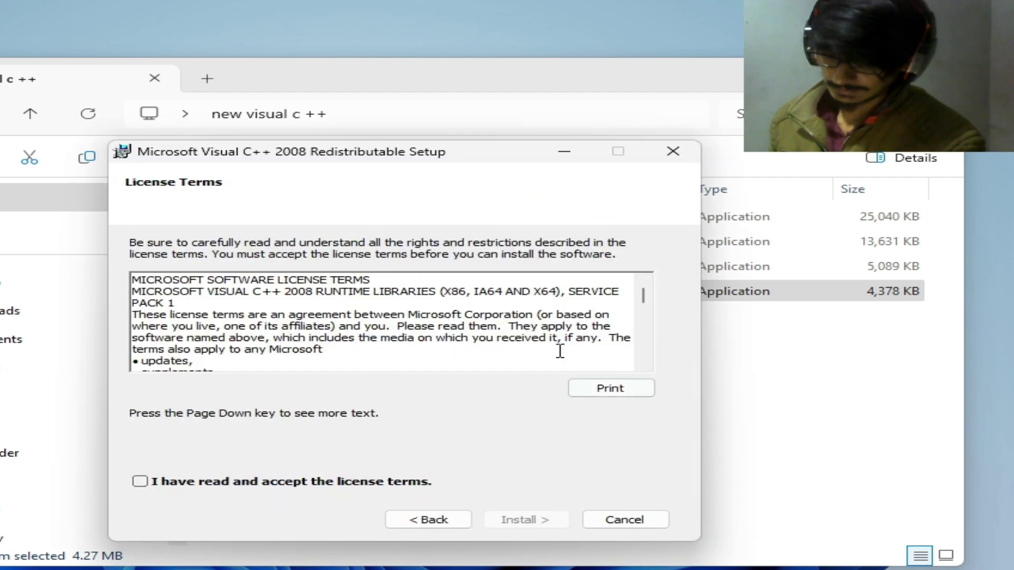
click(150, 482)
click(494, 521)
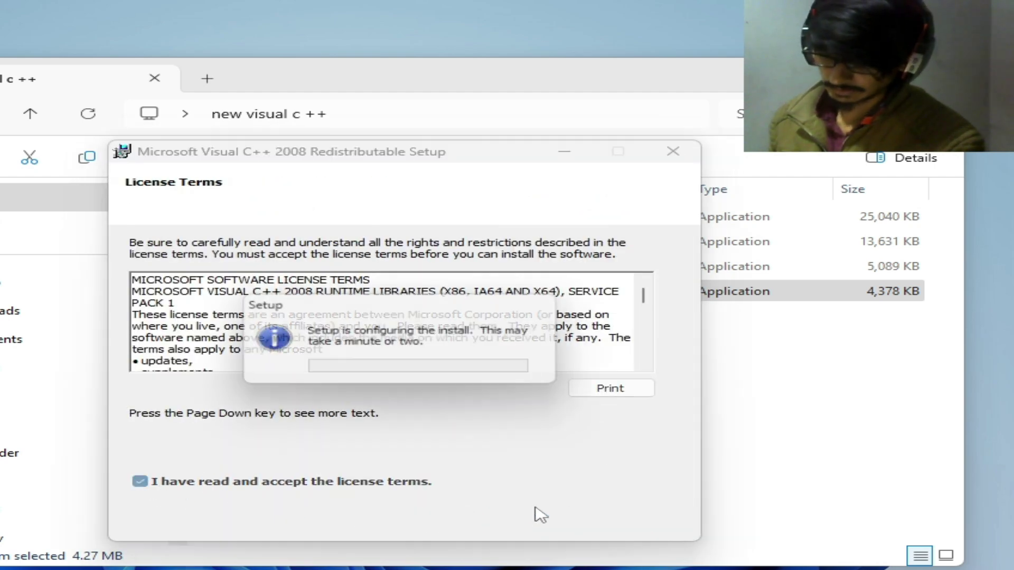
click(604, 523)
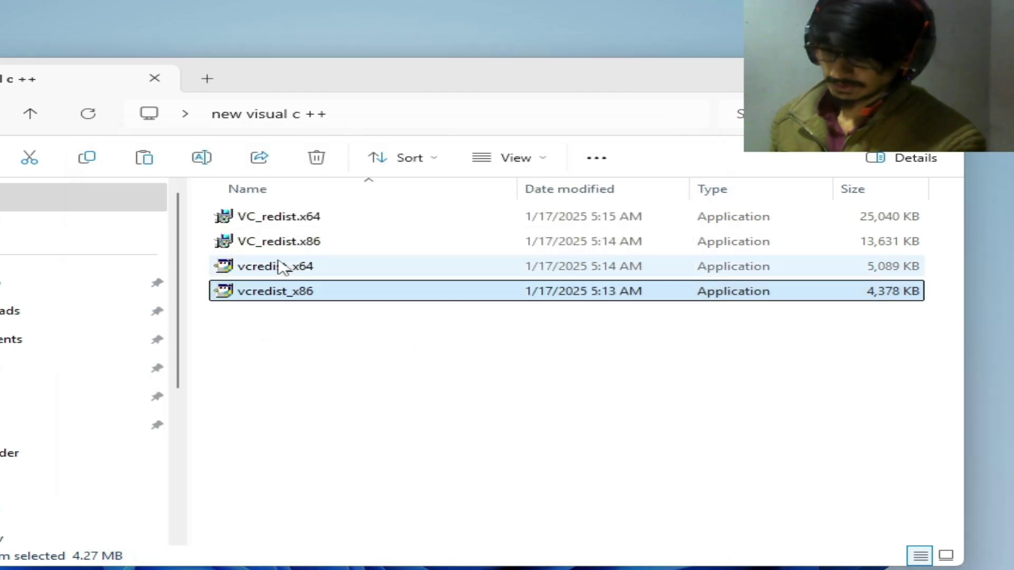
click(292, 221)
right_click(293, 226)
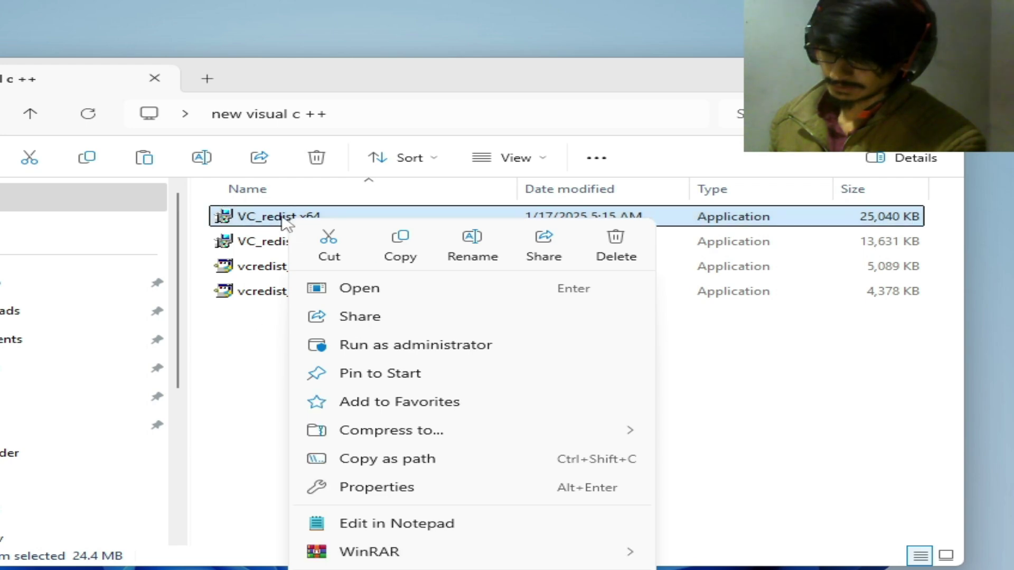
Install the Visual C++ 2015-2022 x64 Redistributable 14.42.34433 as administrator, agreeing to the license
click(364, 347)
click(143, 418)
click(526, 454)
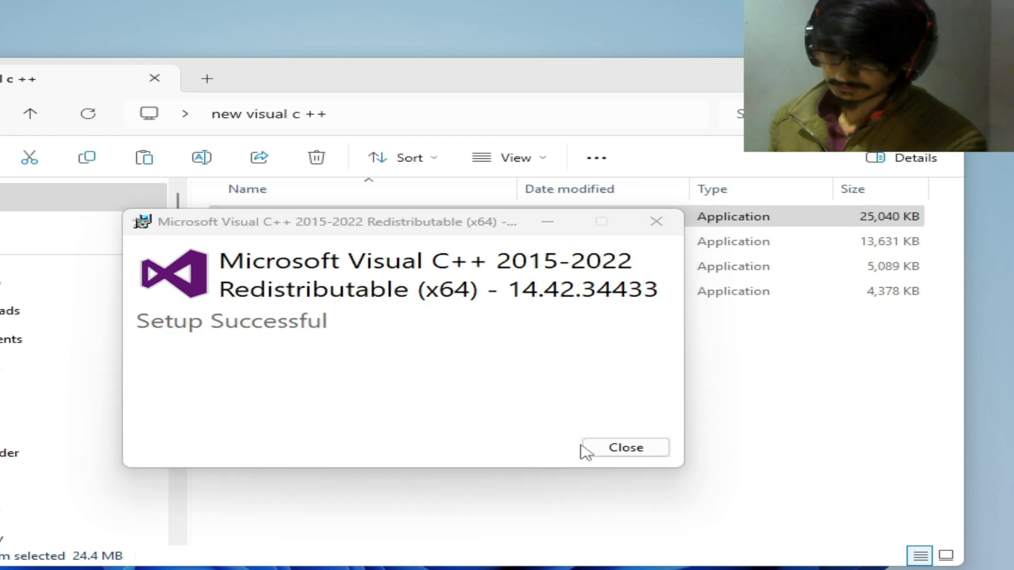
click(608, 450)
Install the 2015-2022 x86 Redistributable from VC_redist.x86 as administrator
click(289, 244)
right_click(290, 244)
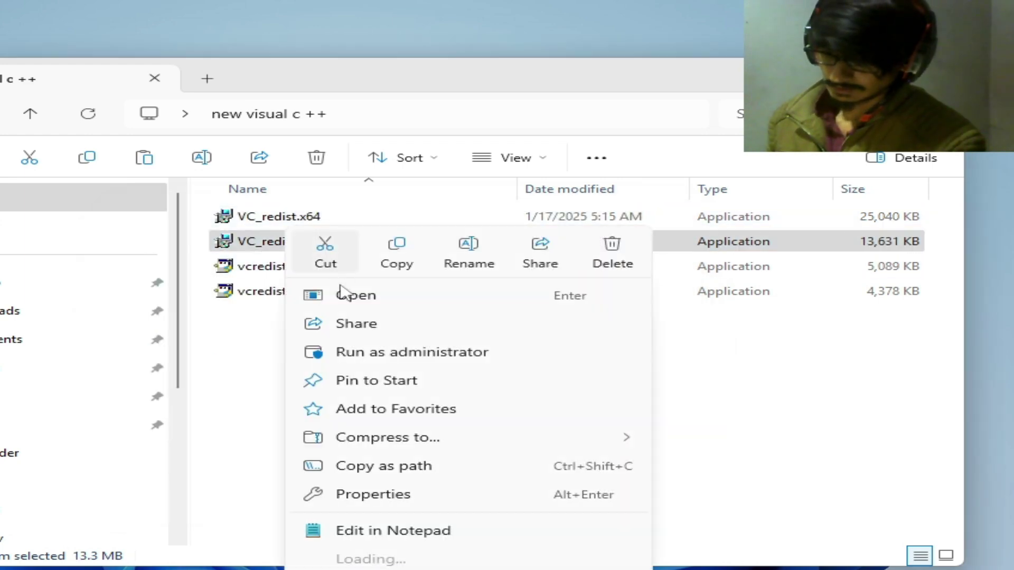
click(308, 353)
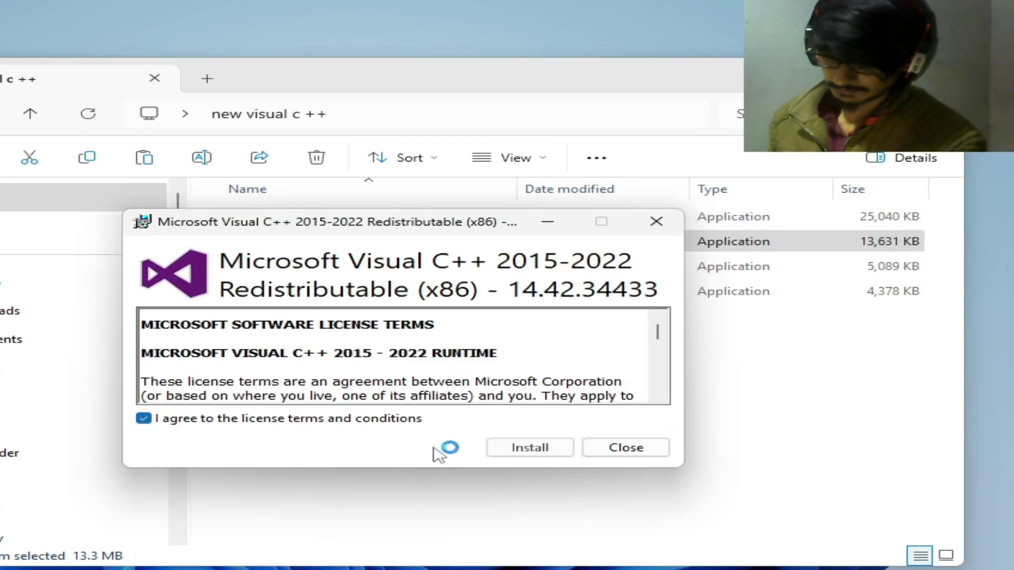
click(533, 448)
click(590, 447)
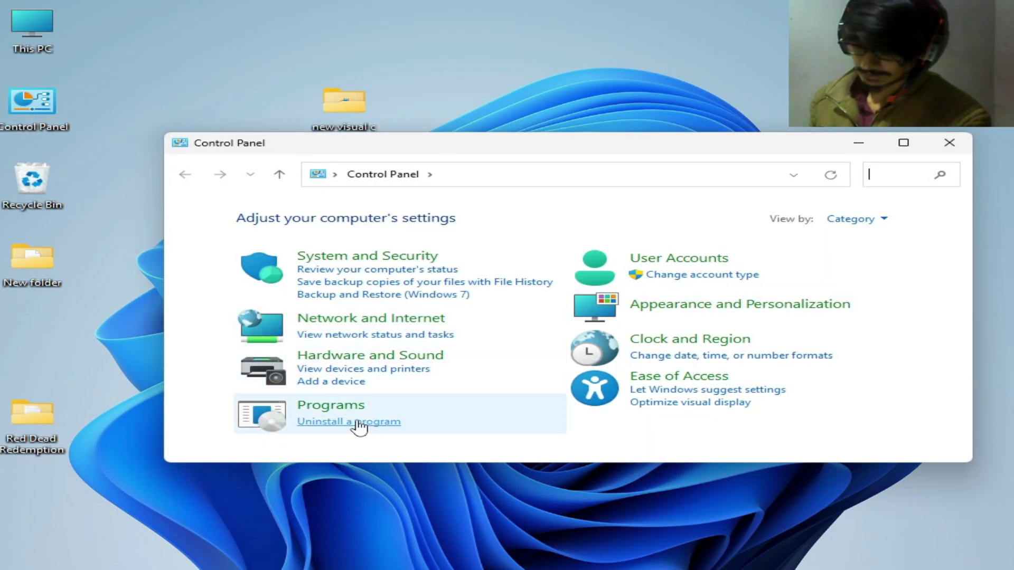
Check that the 2008 and 2015-2022 redistributables are listed dated 1/17/2025, then close the list
click(358, 426)
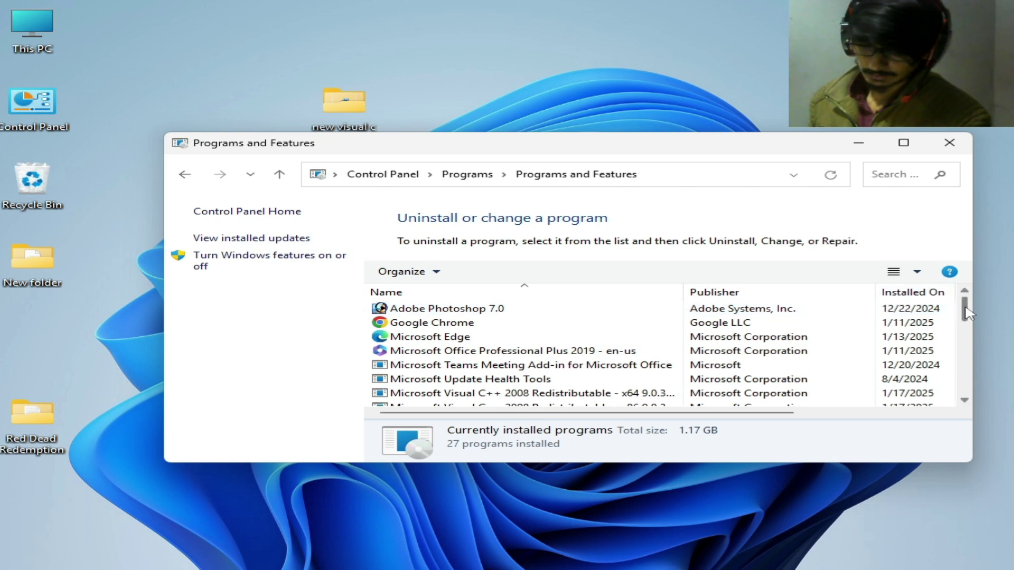
scroll(687, 333, down, 2)
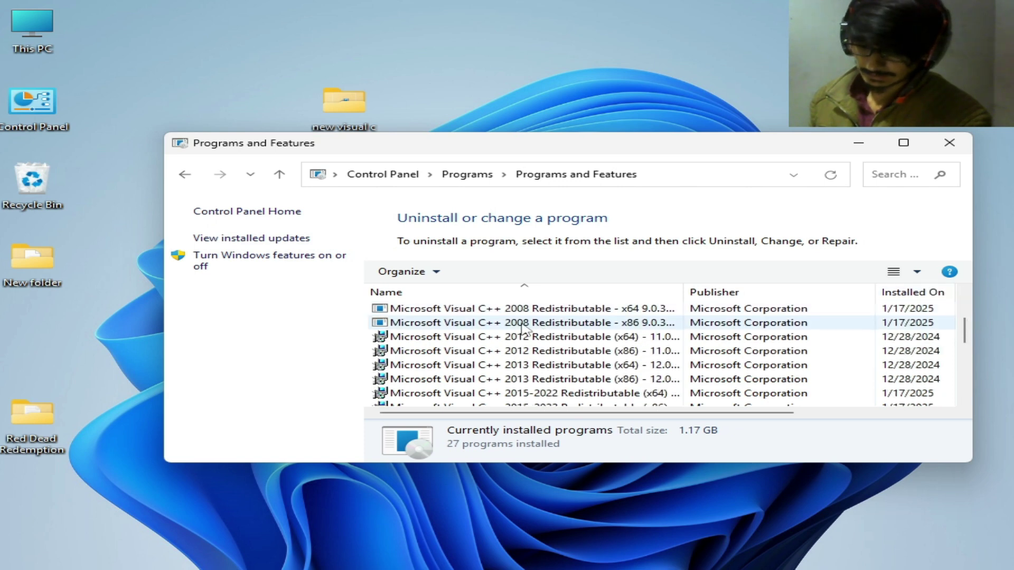
scroll(630, 362, down, 1)
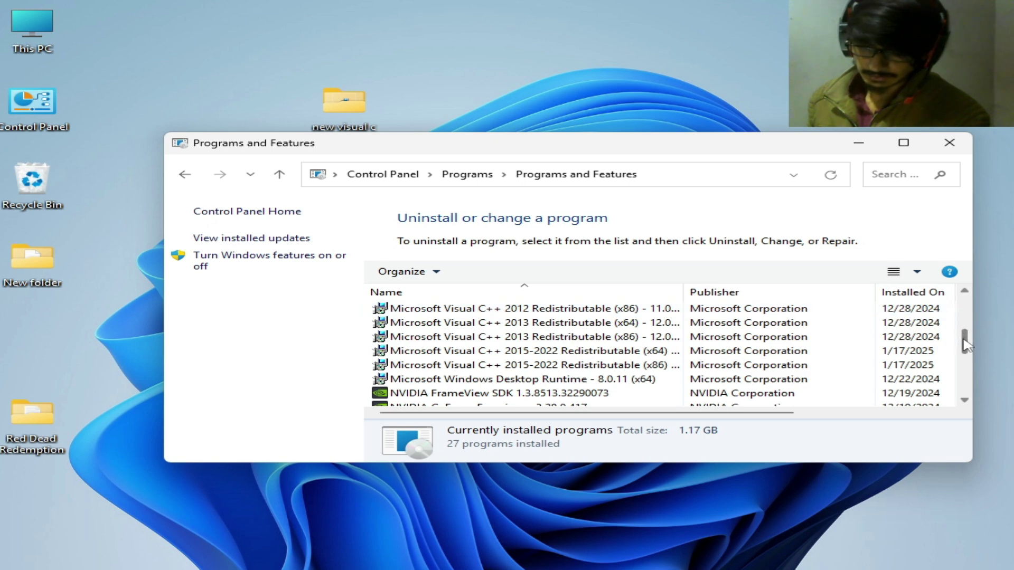
scroll(966, 346, up, 1)
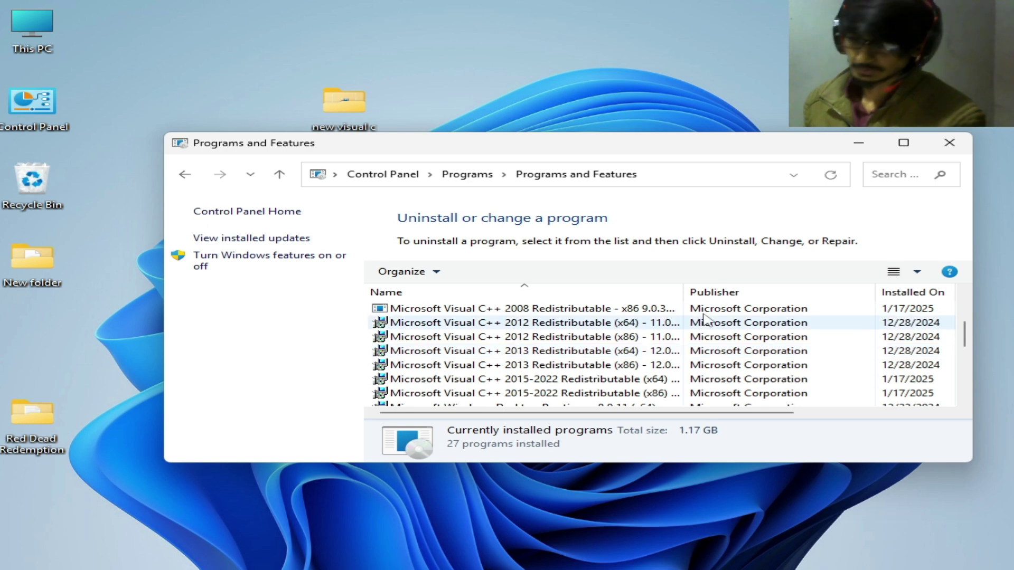
click(950, 149)
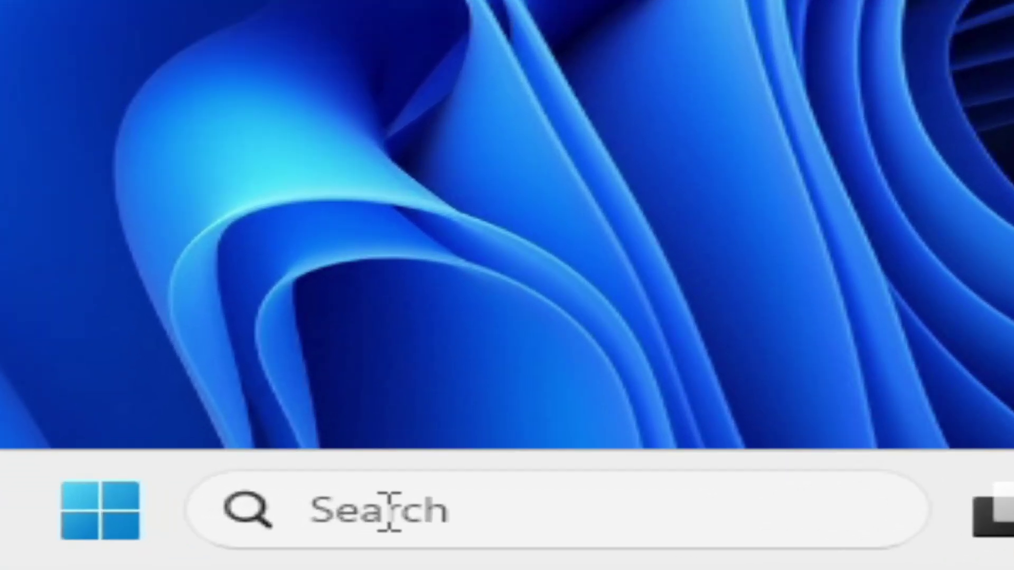
Search for 'dxdiag' and launch the DirectX Diagnostic Tool from the best match
click(349, 567)
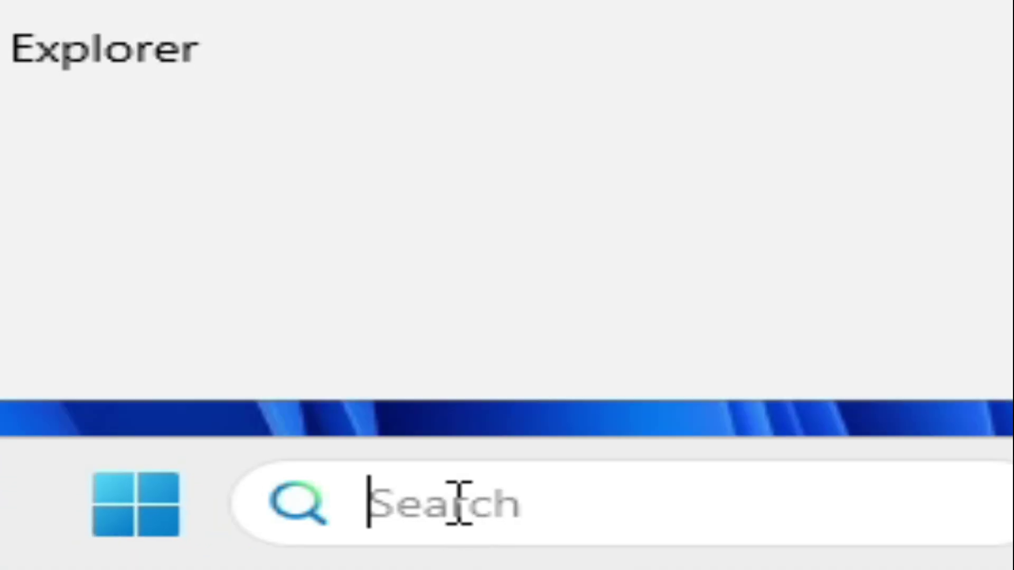
text(dxdiag)
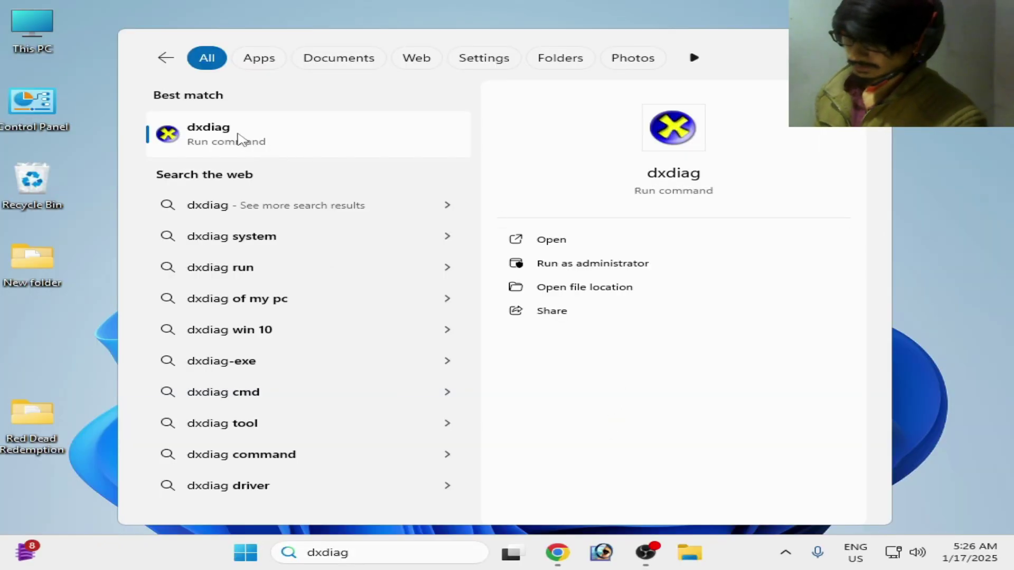
click(249, 139)
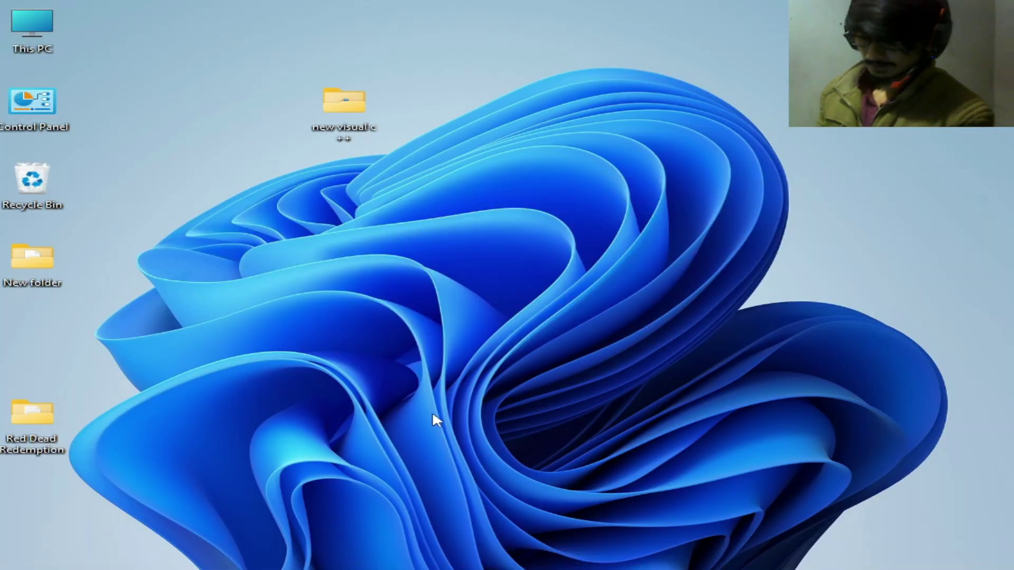